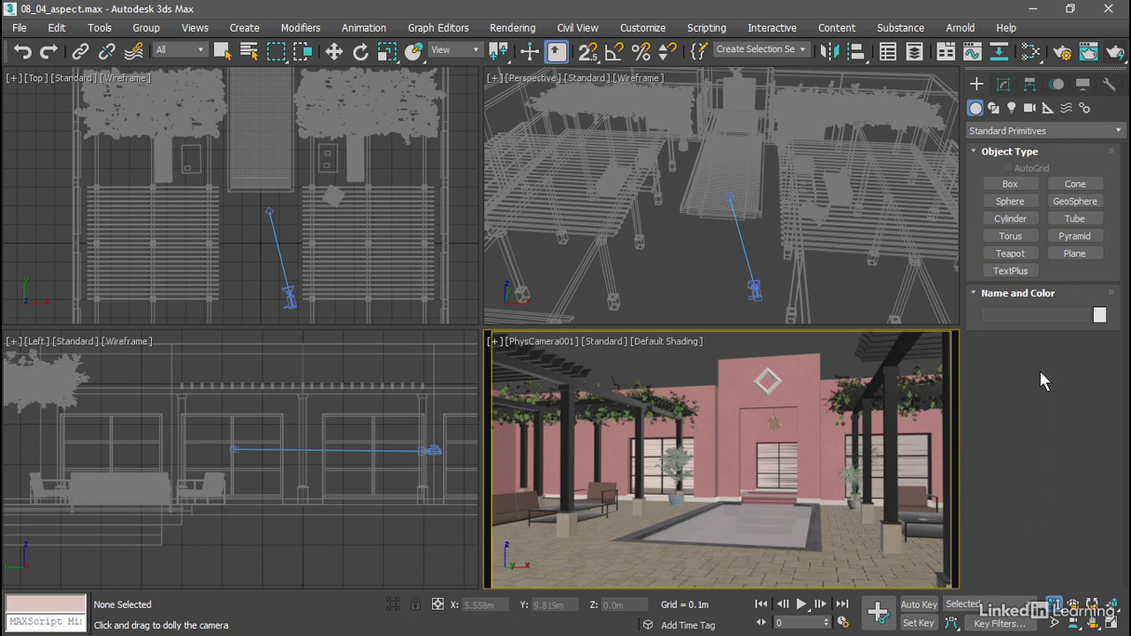
Open the Render Setup: Arnold dialog and move it to the left, clear of the camera view.
left_click(1059, 58)
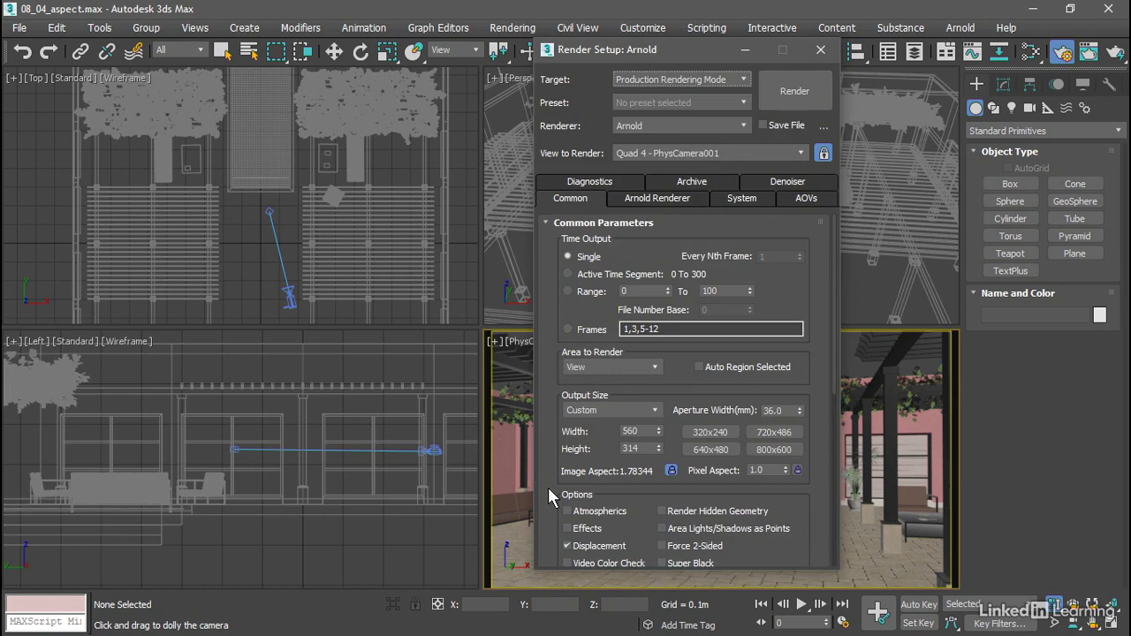
left_click_drag(690, 49, 206, 66)
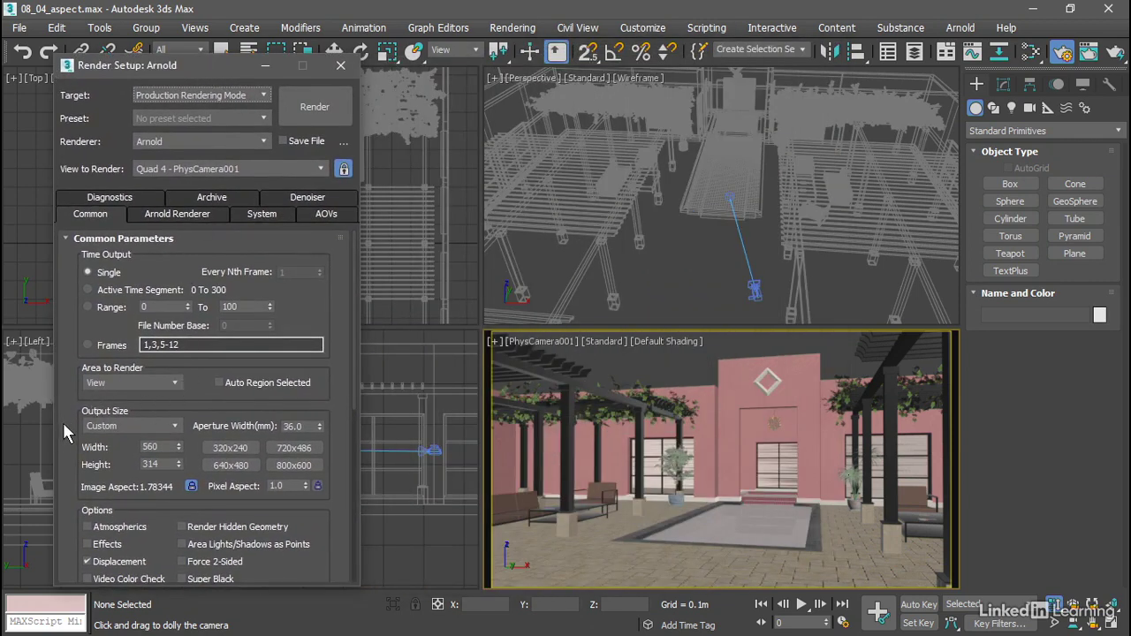
left_click(174, 428)
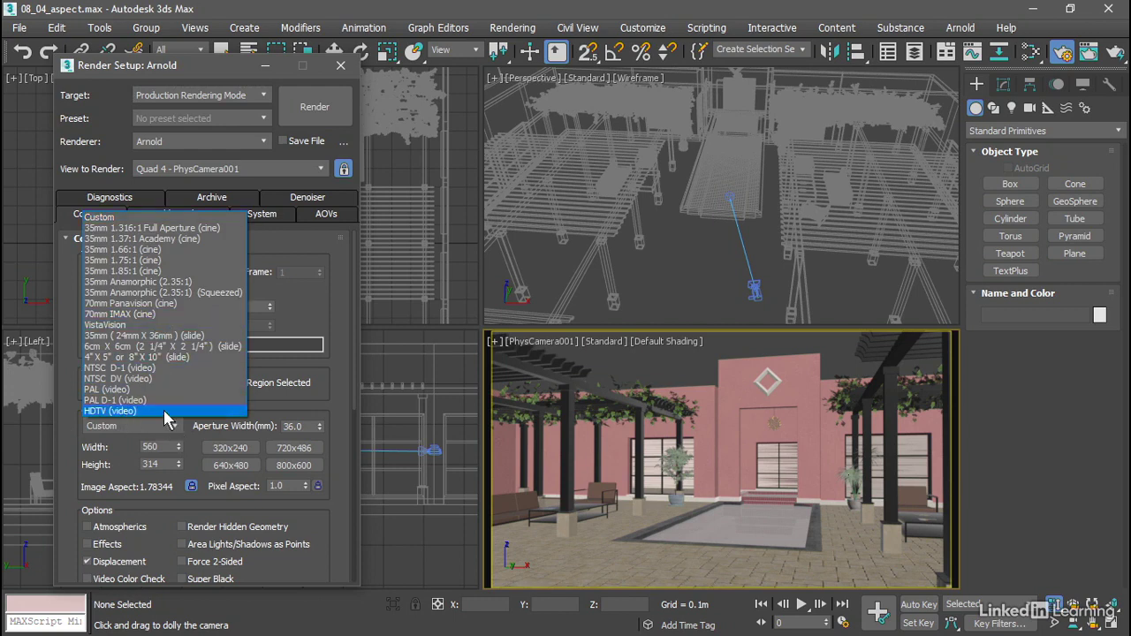
left_click(164, 411)
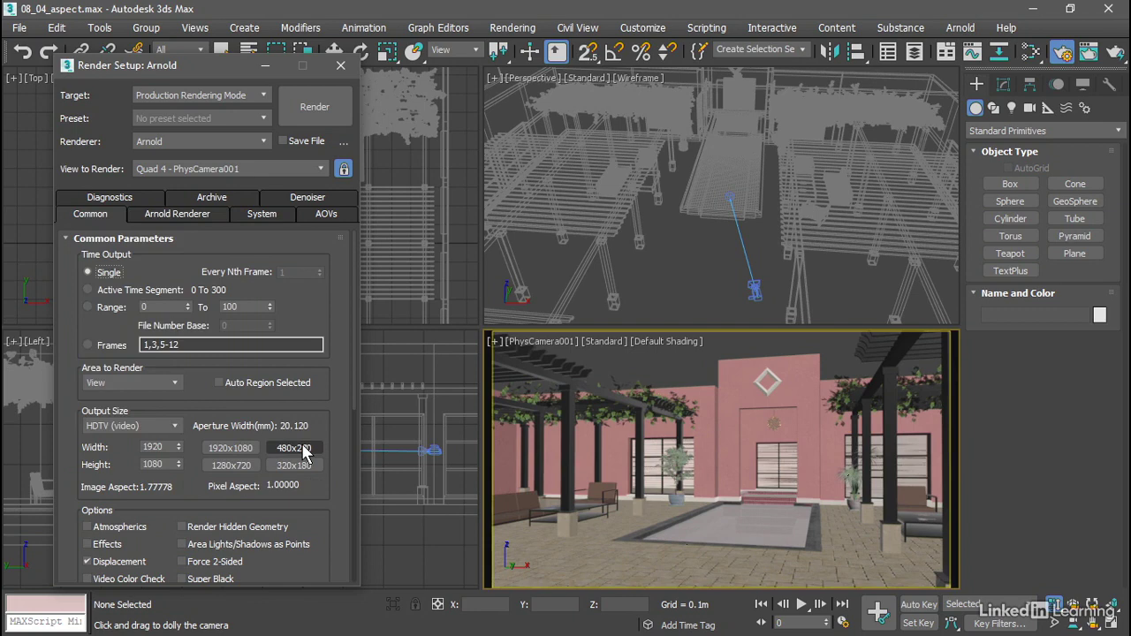
left_click(230, 448)
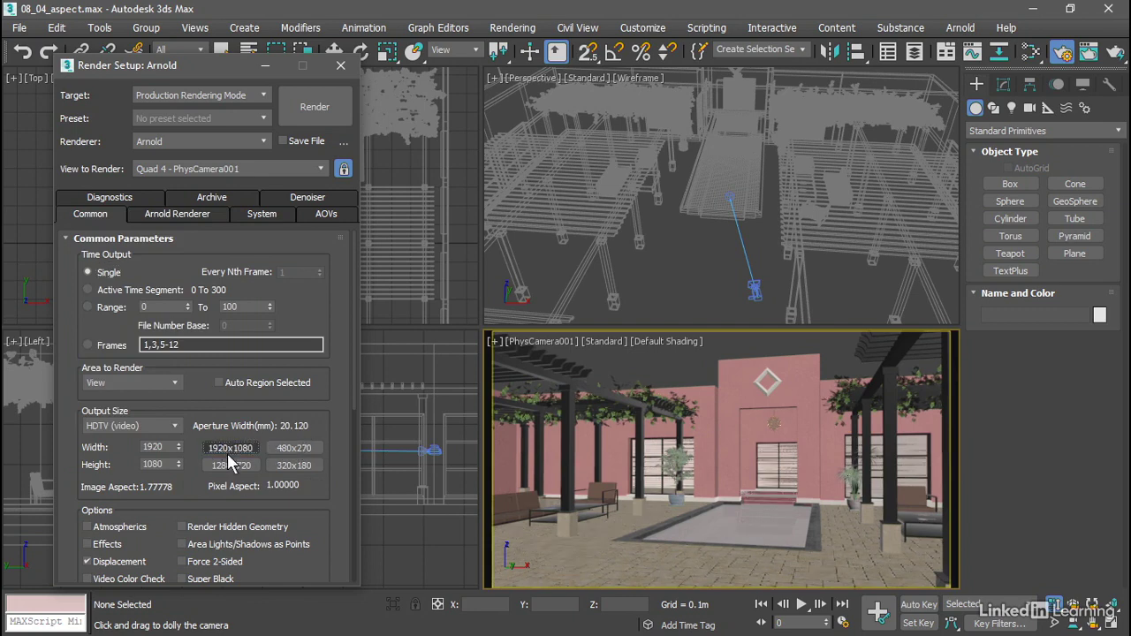
left_click(232, 466)
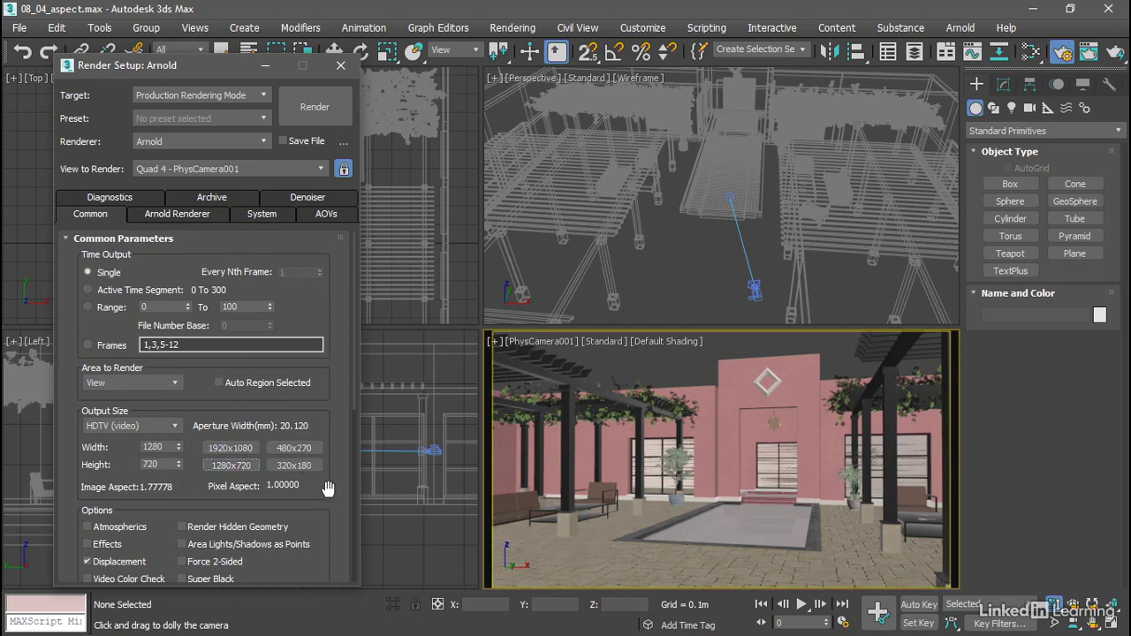
left_click(175, 426)
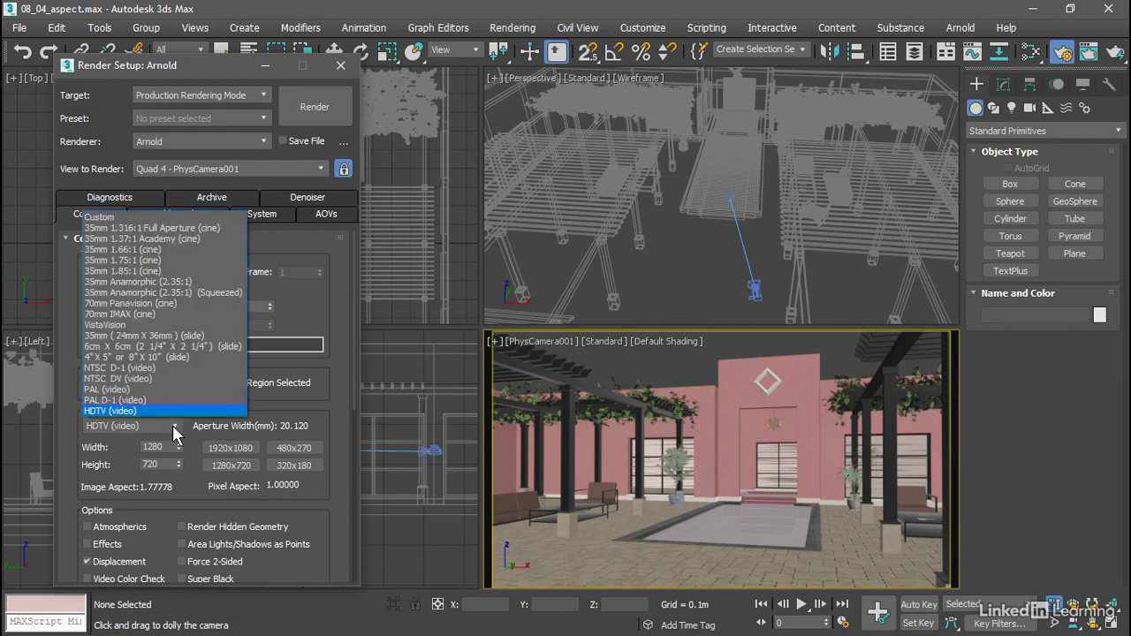
left_click(114, 219)
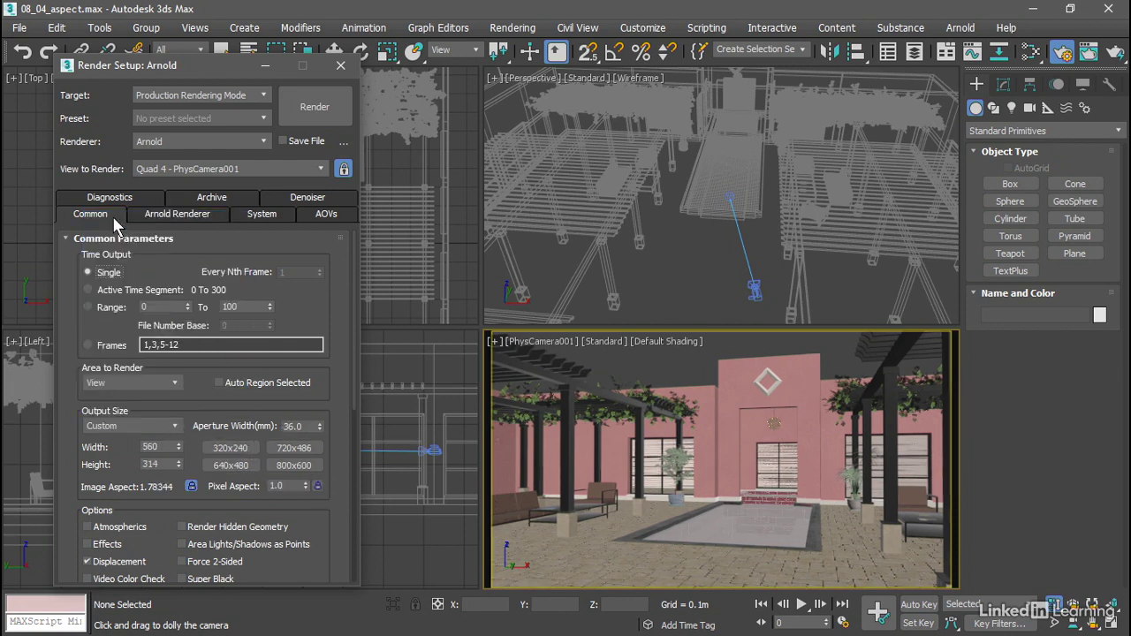
Apply the 640x480 preset so the output becomes 640 × 480 at aspect 1.33333.
left_click(253, 464)
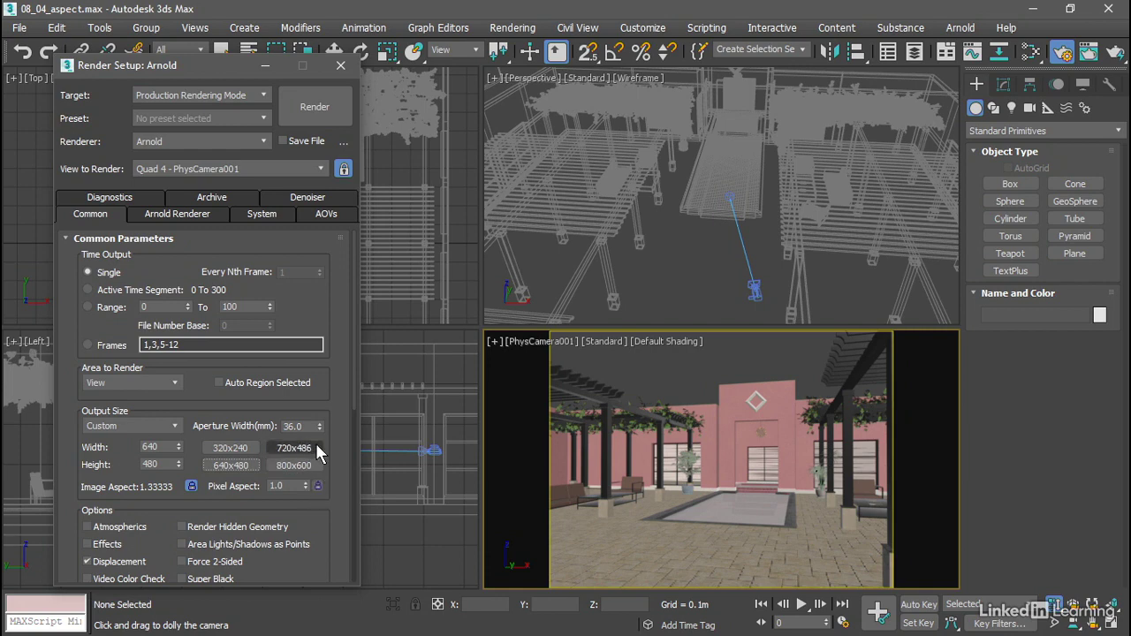
Apply the 720x486 preset, then set Pixel Aspect to 1 for a 720 × 540 output.
left_click(315, 446)
double_click(275, 486)
type("1")
key("Return")
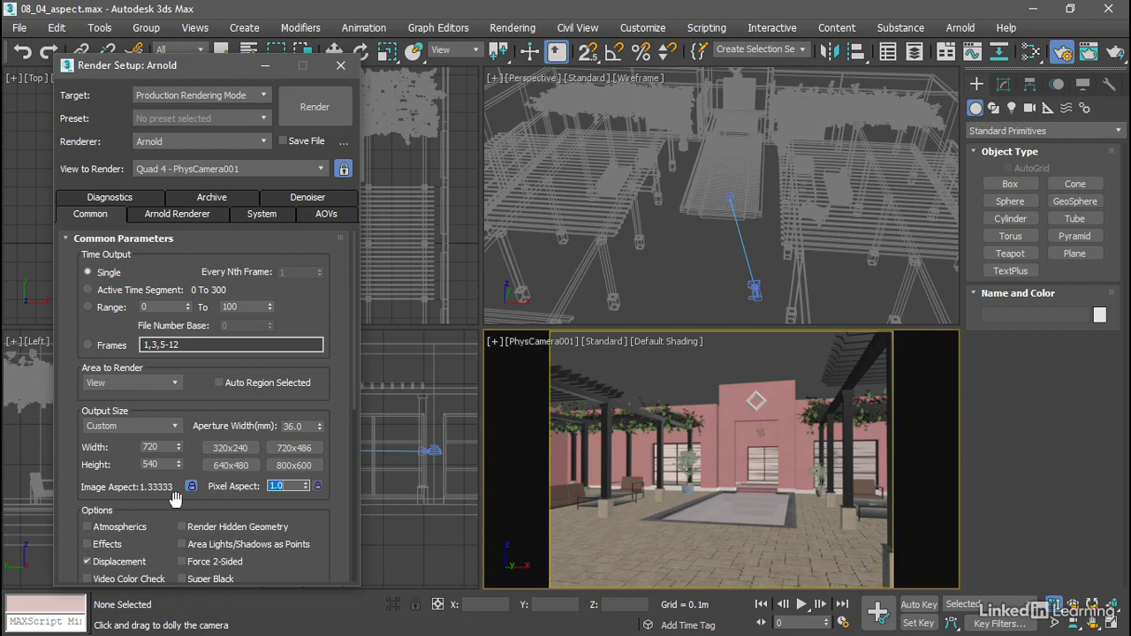
Set Width to 640, unlock the image aspect, and set Height to 360 for 1.778.
double_click(160, 447)
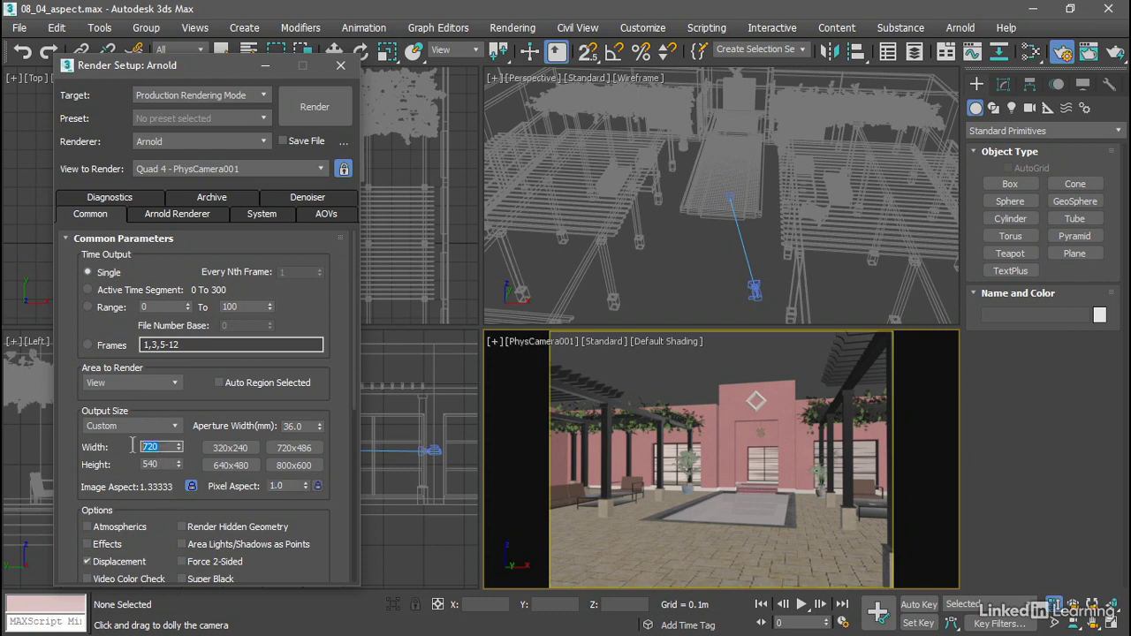
type("640")
key("Return")
left_click(190, 486)
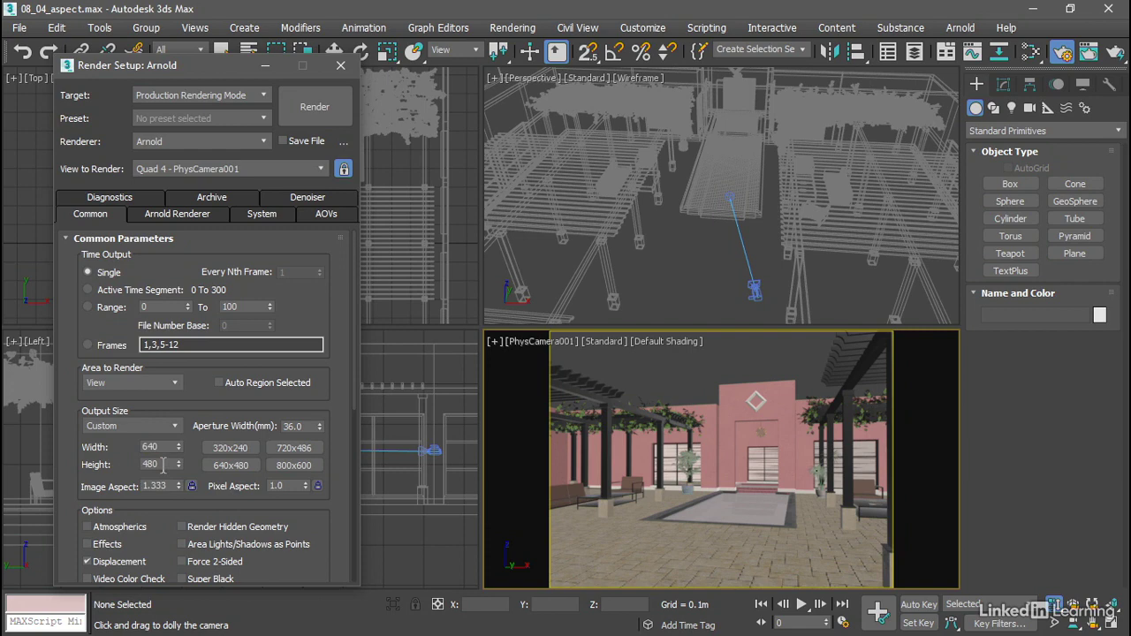
double_click(163, 466)
type("360")
key("Return")
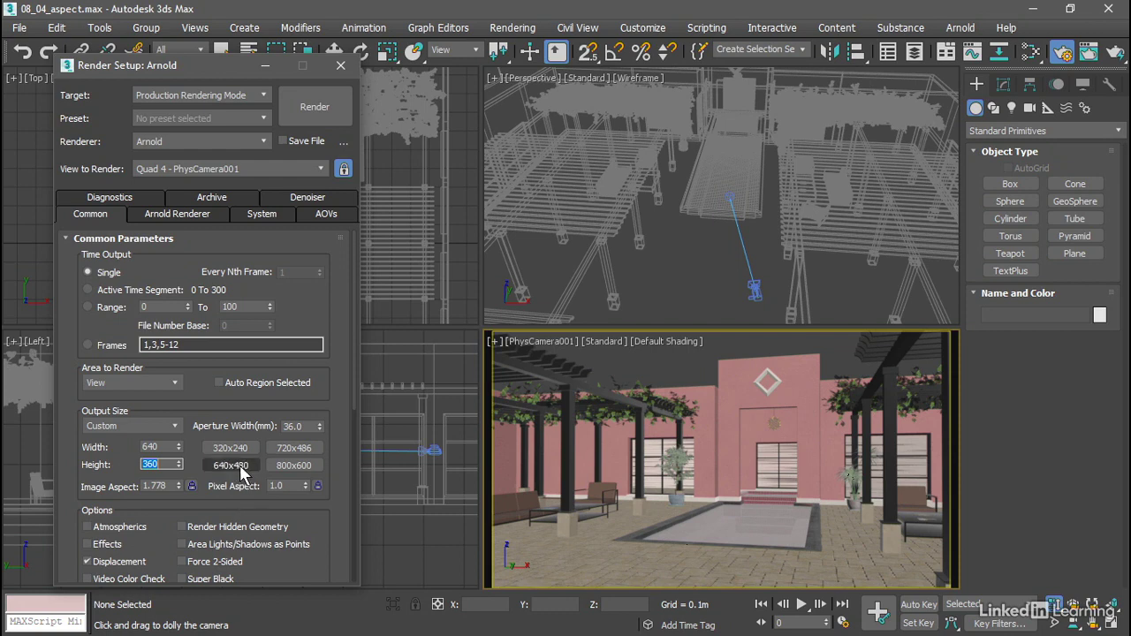
Store the current 640 × 360 settings in the 640x480 preset via Get Current Settings.
right_click(240, 464)
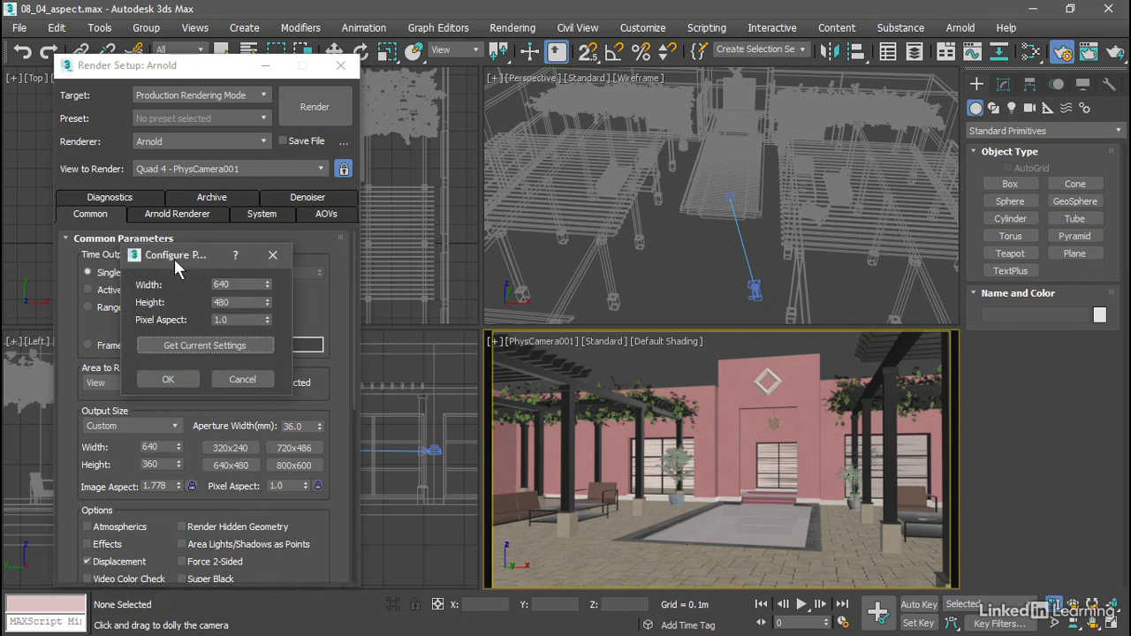
left_click_drag(174, 258, 441, 321)
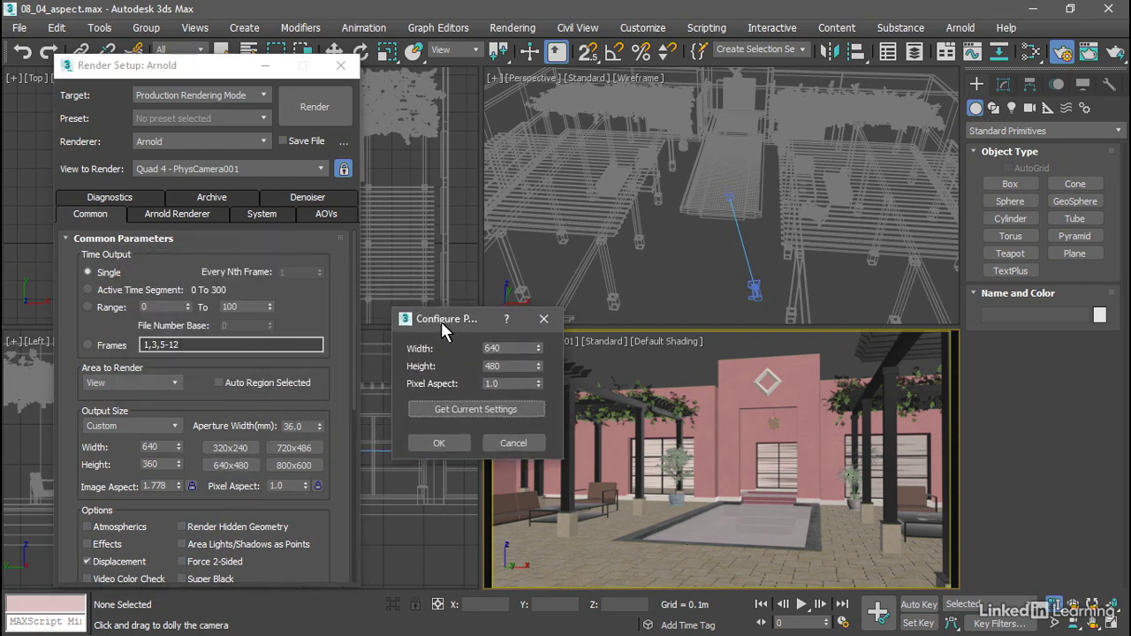
left_click(424, 408)
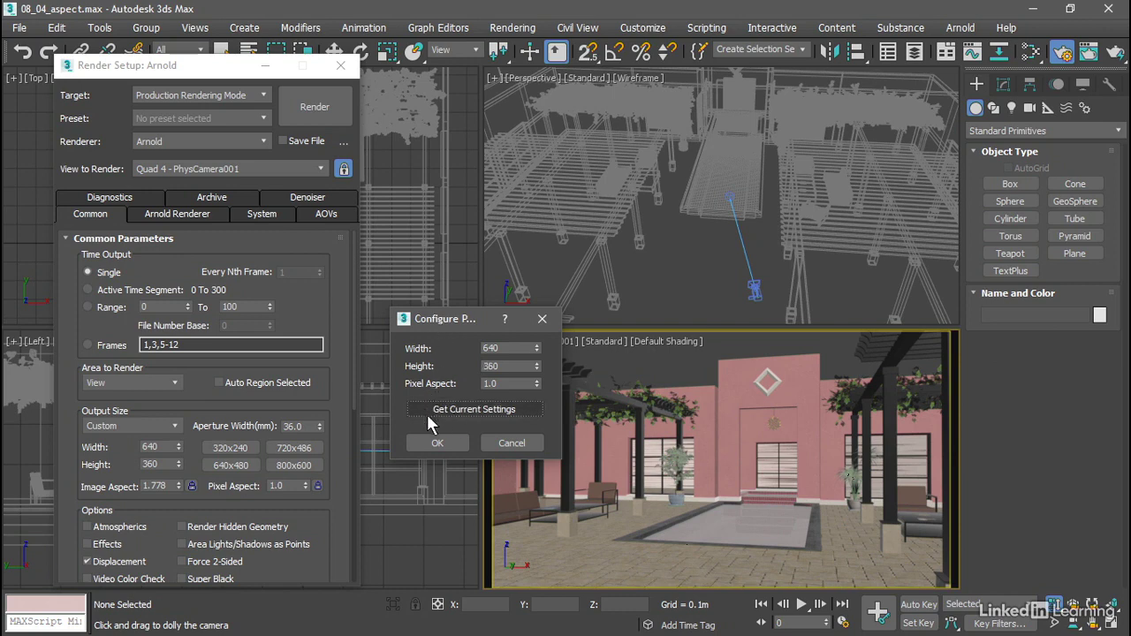
left_click(435, 443)
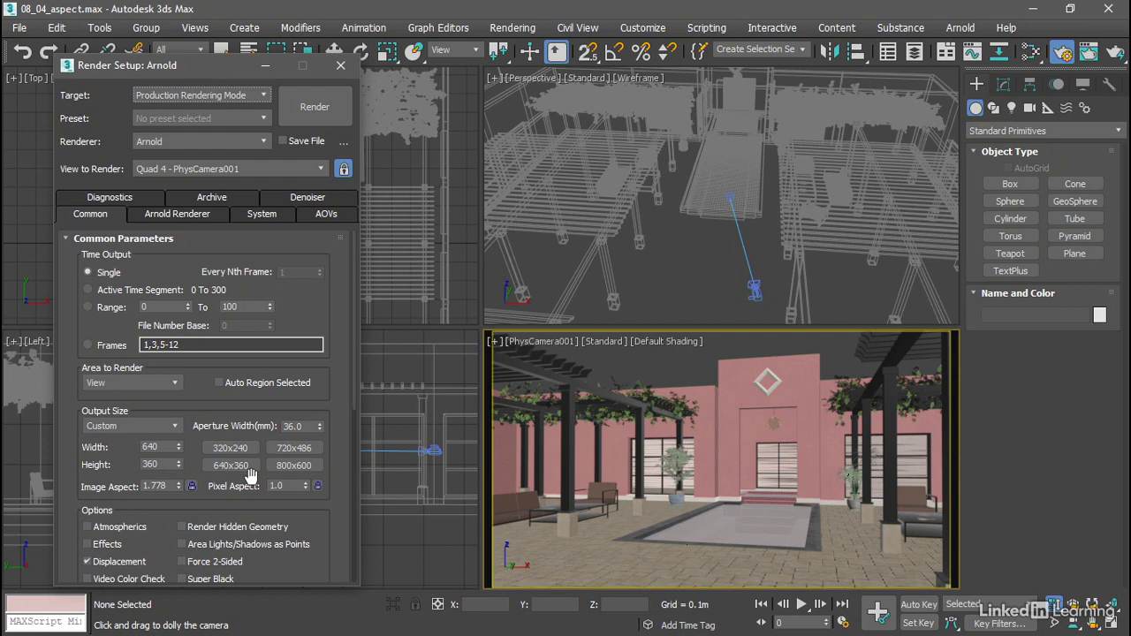
Redefine the 800x600 preset as 1920 × 1080, test it, then return output to 640 × 360.
left_click(174, 429)
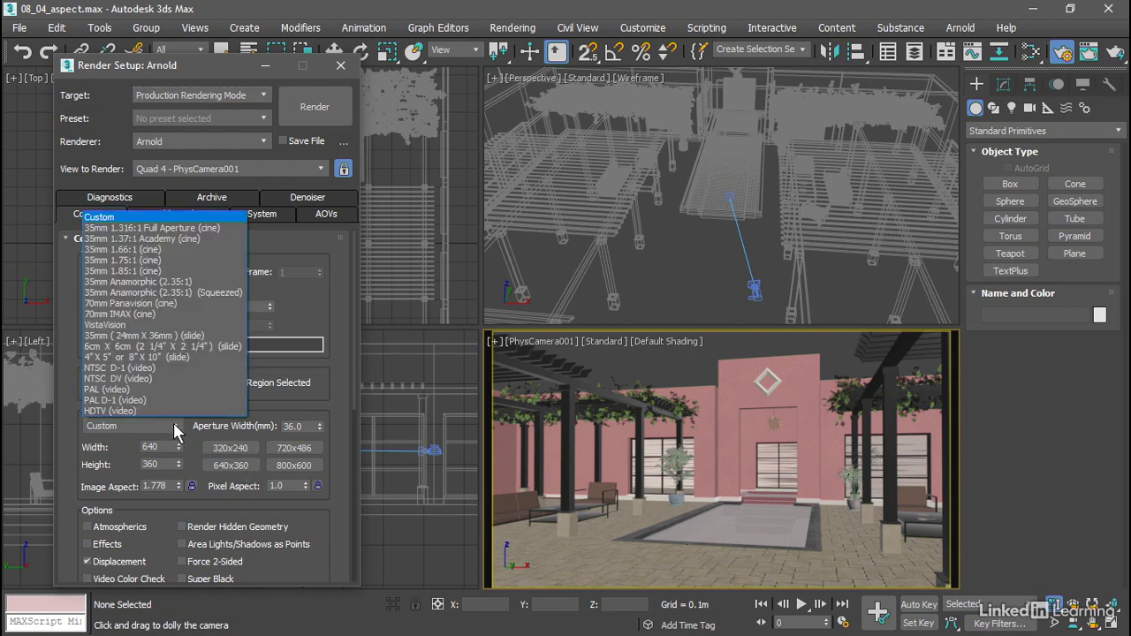
left_click(346, 461)
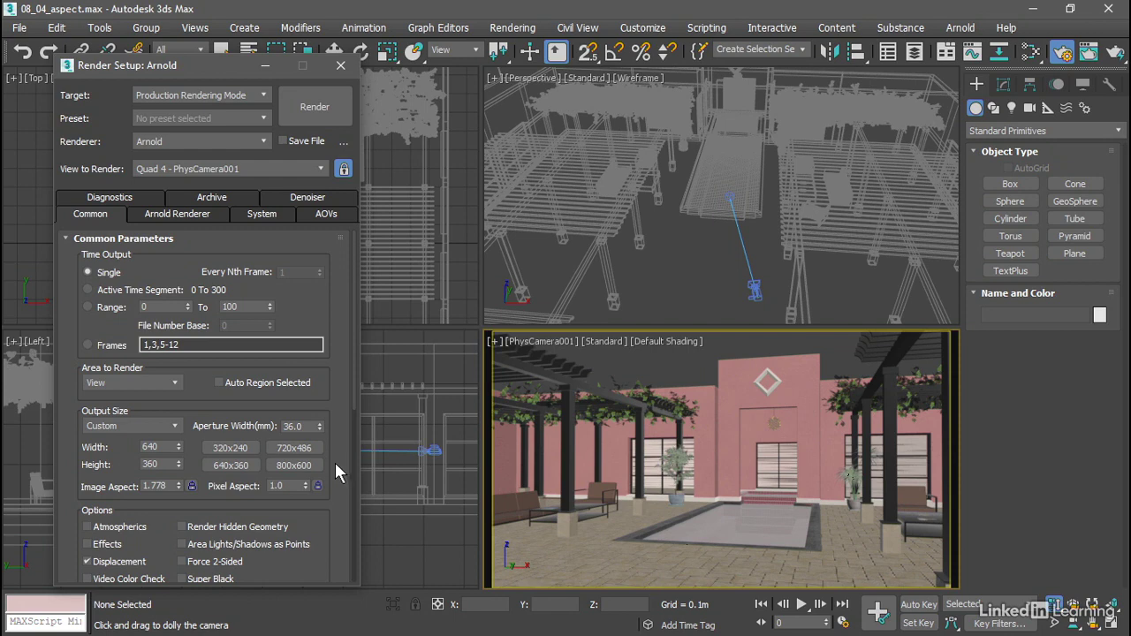
right_click(294, 465)
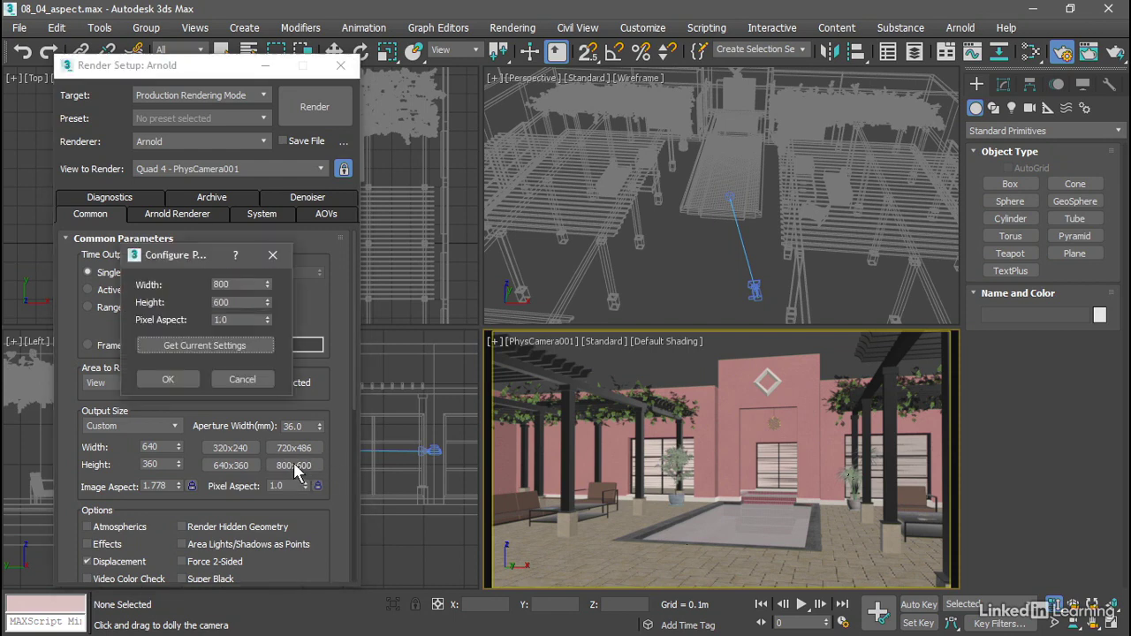
left_click_drag(205, 256, 491, 342)
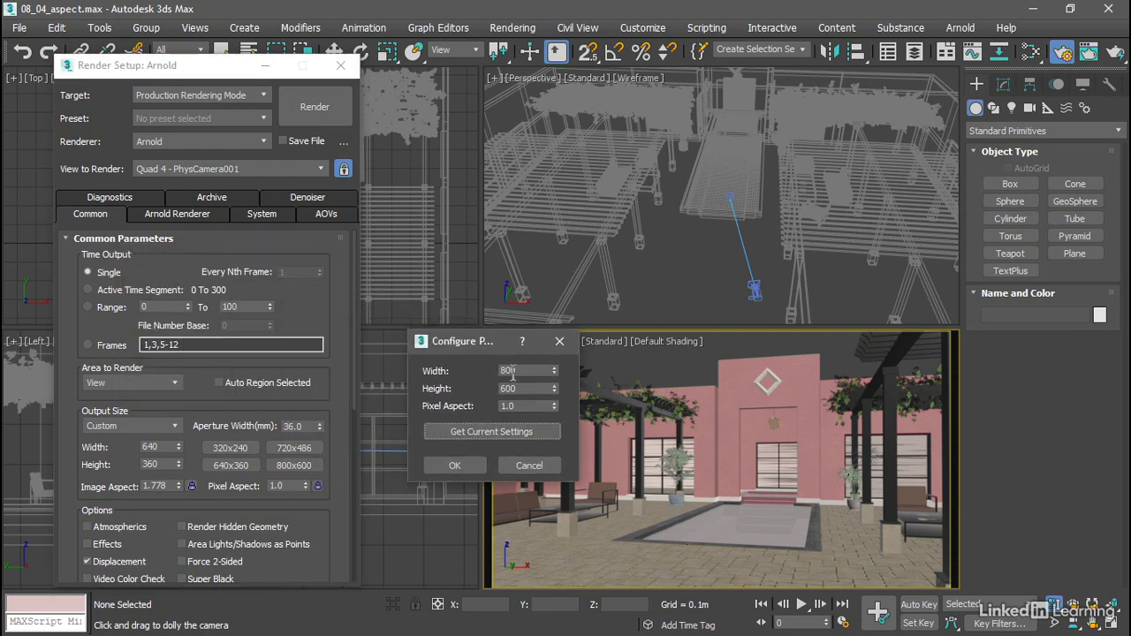
type("1920")
key("Tab")
type("1080")
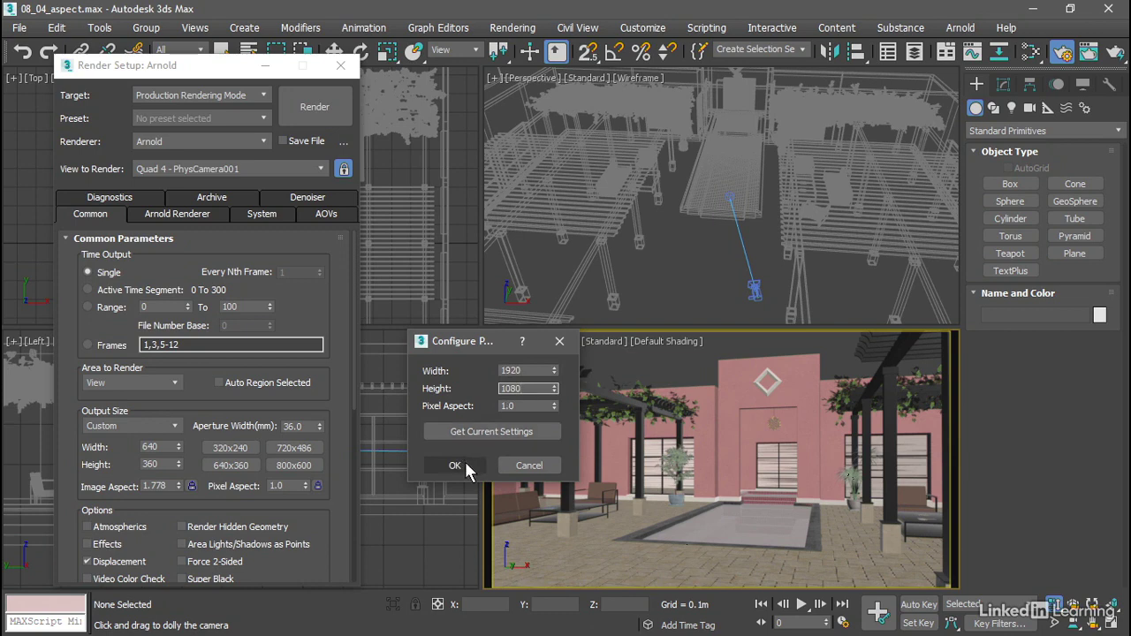
left_click(464, 463)
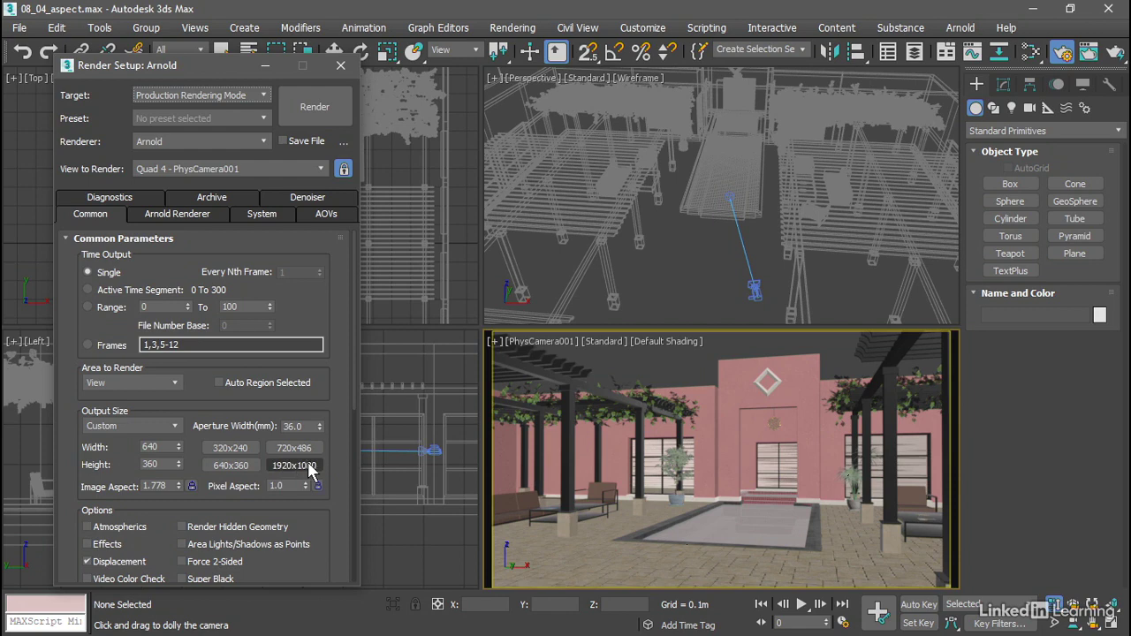
left_click(311, 464)
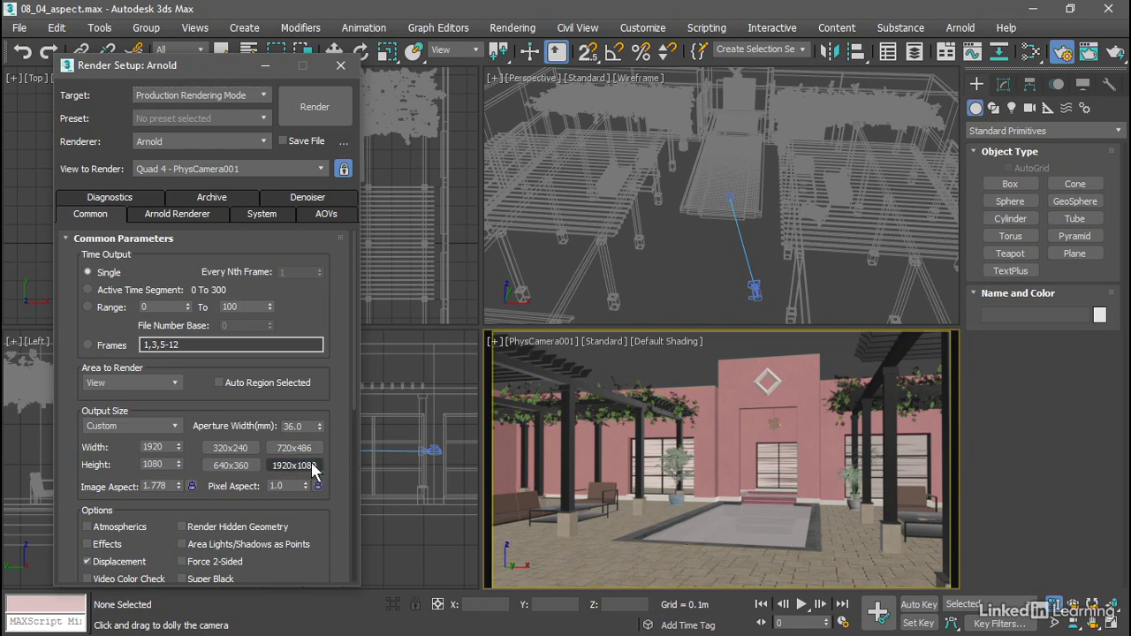
left_click(233, 466)
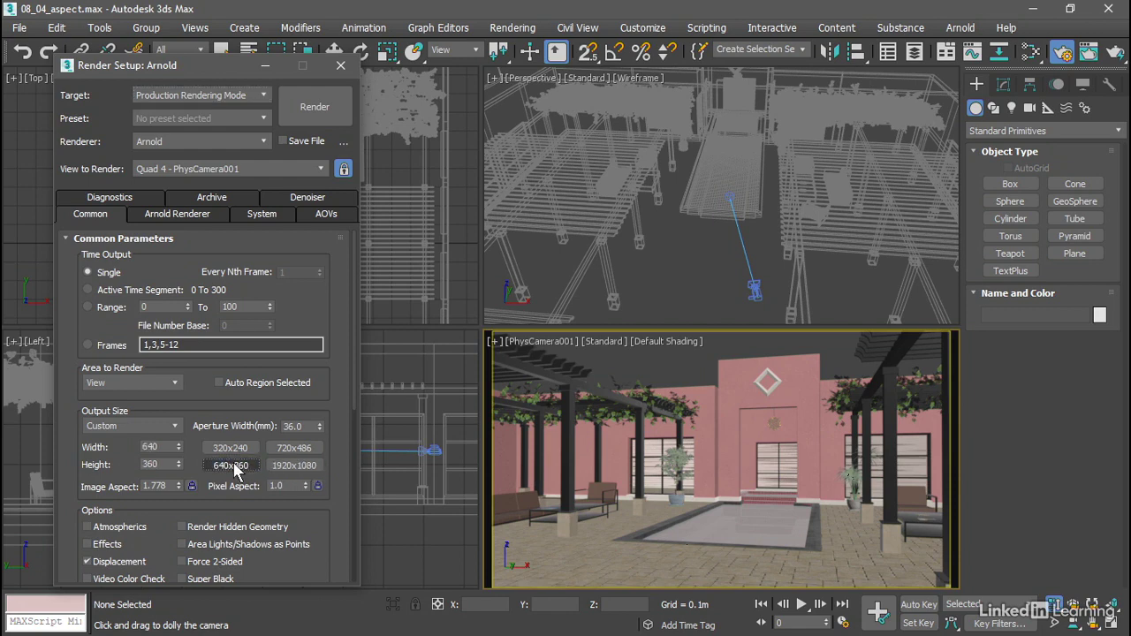